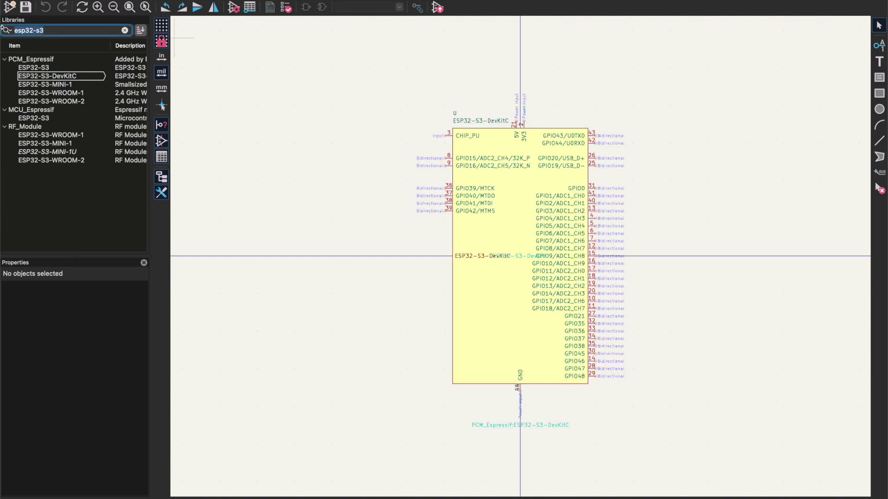
Step: Filter the symbol library for 'max31855' and preview the MAX31855KASA thermocouple converter symbol
{"action": "type", "text": "max31855"}
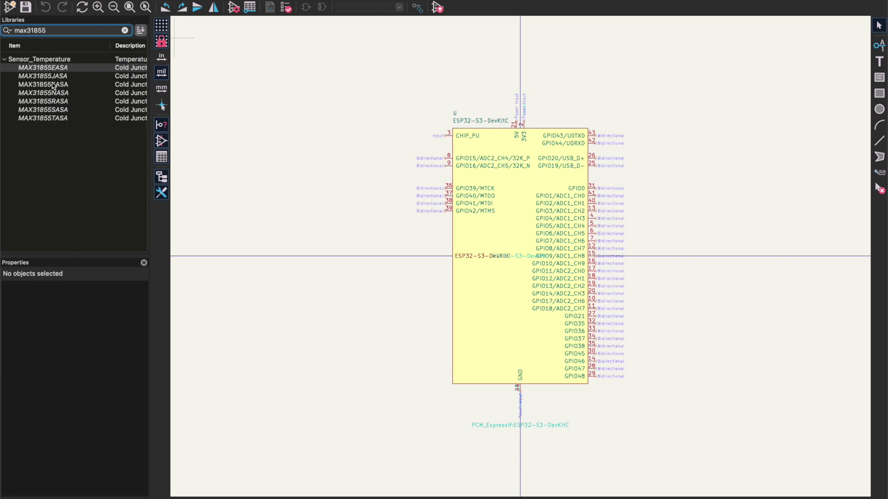
{"action": "left_click", "coordinate": [54, 85]}
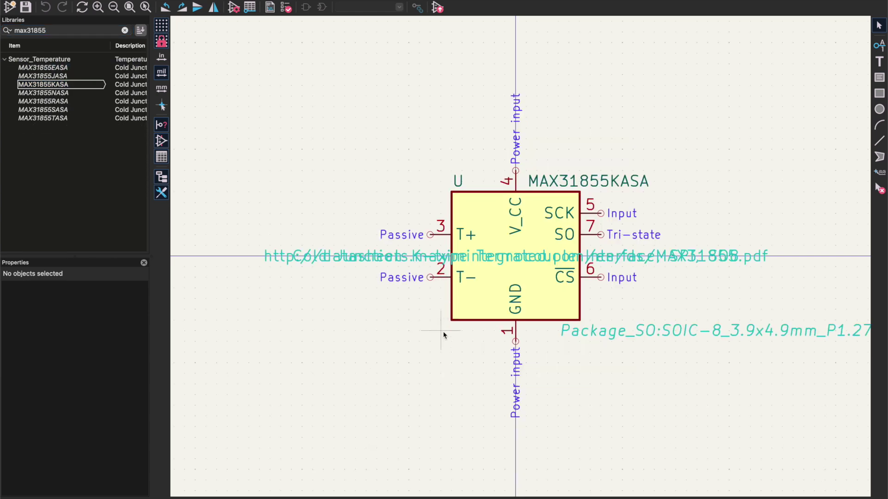
{"action": "scroll", "coordinate": [443, 335], "scroll_direction": "down", "scroll_amount": 2}
{"action": "scroll", "coordinate": [456, 314], "scroll_direction": "down", "scroll_amount": 3}
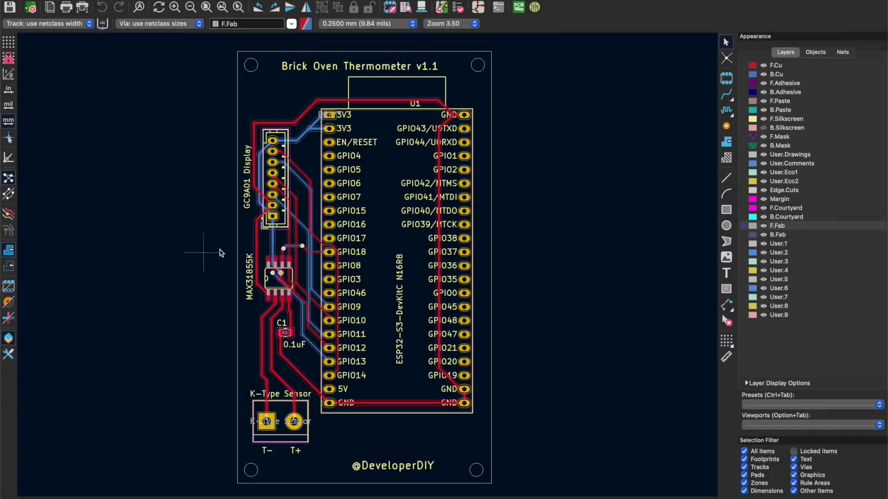
Step: Zoom around the Brick Oven Thermometer v1.1 layout, then open it in the 3D Viewer (Alt+3)
{"action": "scroll", "coordinate": [288, 261], "scroll_direction": "up", "scroll_amount": 10}
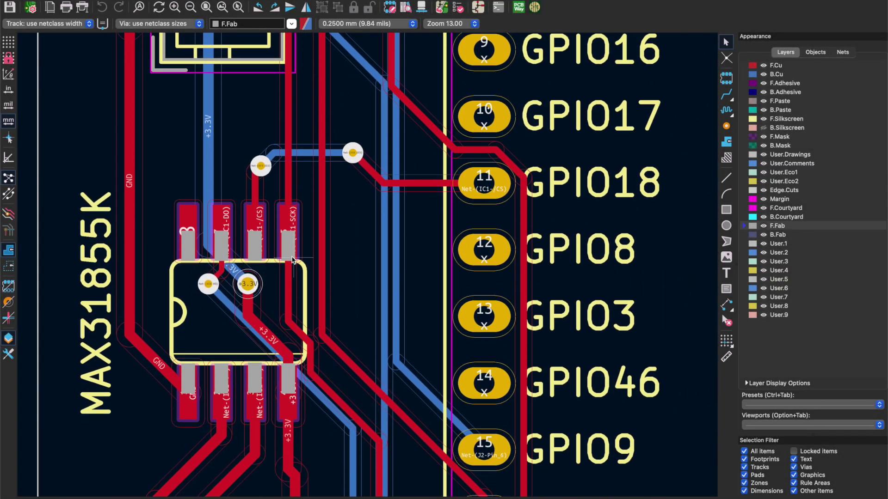
{"action": "scroll", "coordinate": [292, 260], "scroll_direction": "down", "scroll_amount": 4}
{"action": "scroll", "coordinate": [291, 261], "scroll_direction": "up", "scroll_amount": 6}
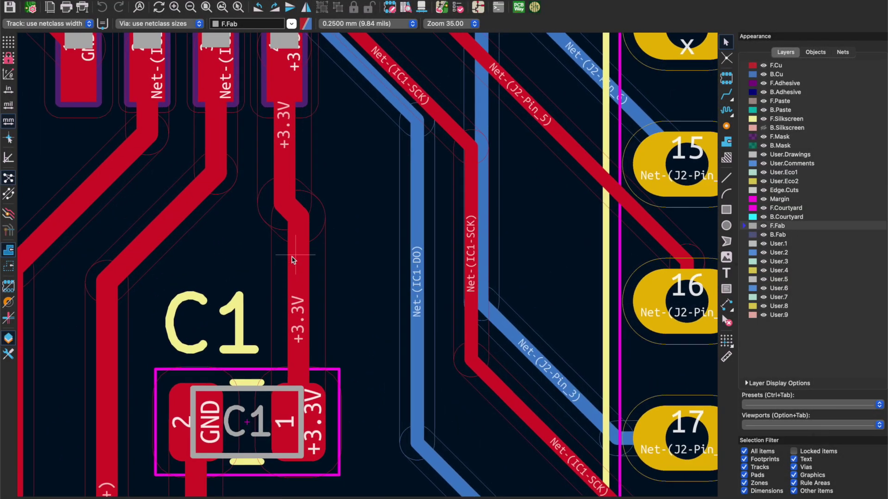
{"action": "scroll", "coordinate": [290, 260], "scroll_direction": "down", "scroll_amount": 10}
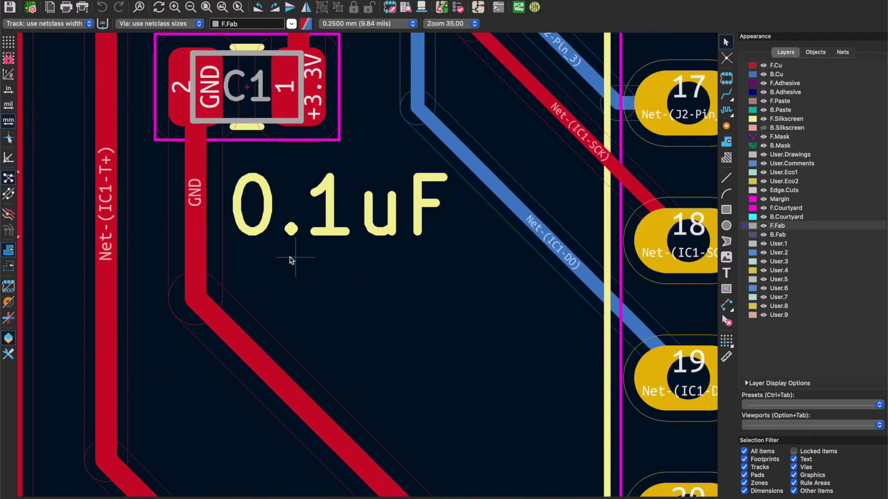
{"action": "scroll", "coordinate": [290, 260], "scroll_direction": "down", "scroll_amount": 5}
{"action": "scroll", "coordinate": [296, 262], "scroll_direction": "down", "scroll_amount": 4}
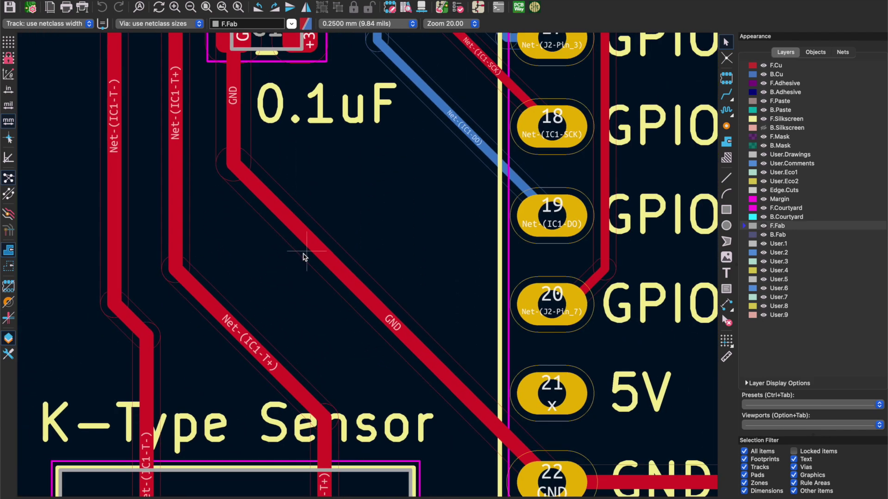
{"action": "scroll", "coordinate": [304, 266], "scroll_direction": "up", "scroll_amount": 2}
{"action": "scroll", "coordinate": [304, 266], "scroll_direction": "up", "scroll_amount": 10}
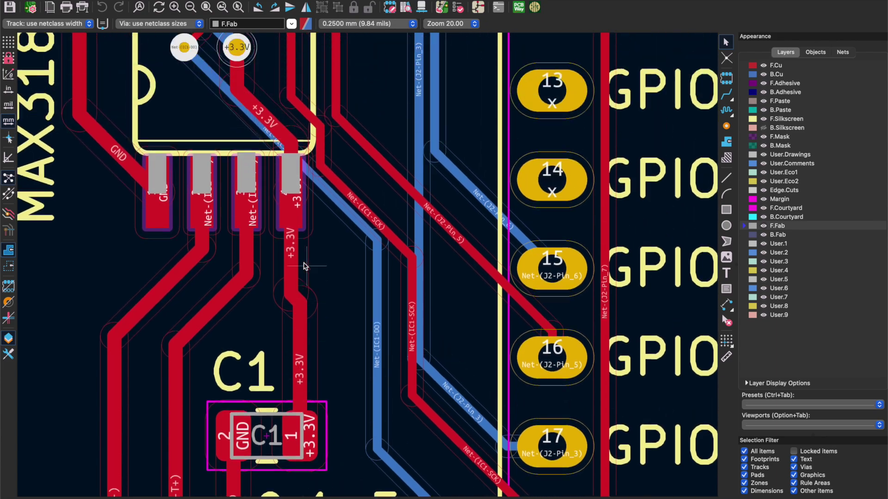
{"action": "scroll", "coordinate": [304, 266], "scroll_direction": "up", "scroll_amount": 2}
{"action": "scroll", "coordinate": [219, 226], "scroll_direction": "up", "scroll_amount": 3}
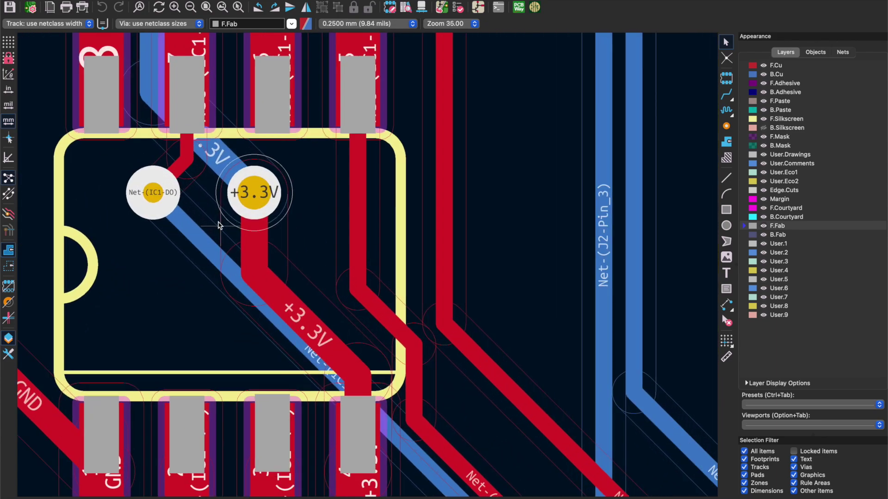
{"action": "scroll", "coordinate": [222, 222], "scroll_direction": "down", "scroll_amount": 10}
{"action": "scroll", "coordinate": [228, 214], "scroll_direction": "down", "scroll_amount": 4}
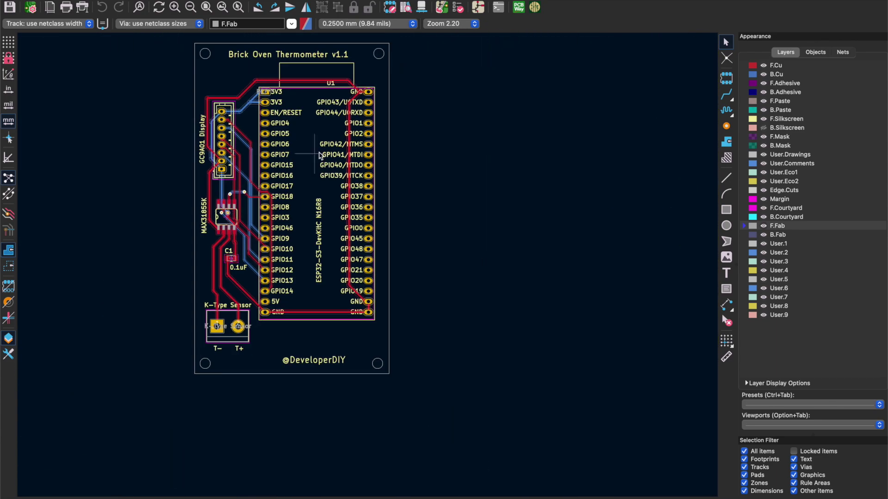
{"action": "scroll", "coordinate": [320, 154], "scroll_direction": "left", "scroll_amount": 4}
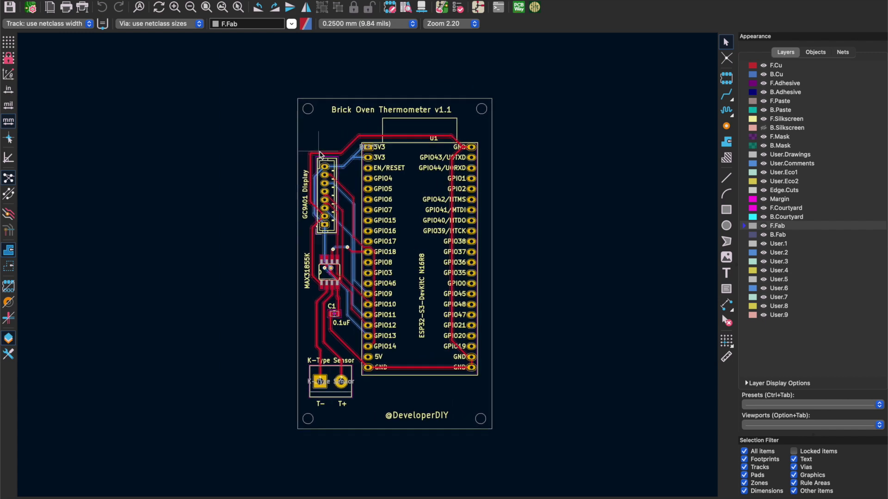
{"action": "scroll", "coordinate": [320, 154], "scroll_direction": "up", "scroll_amount": 4}
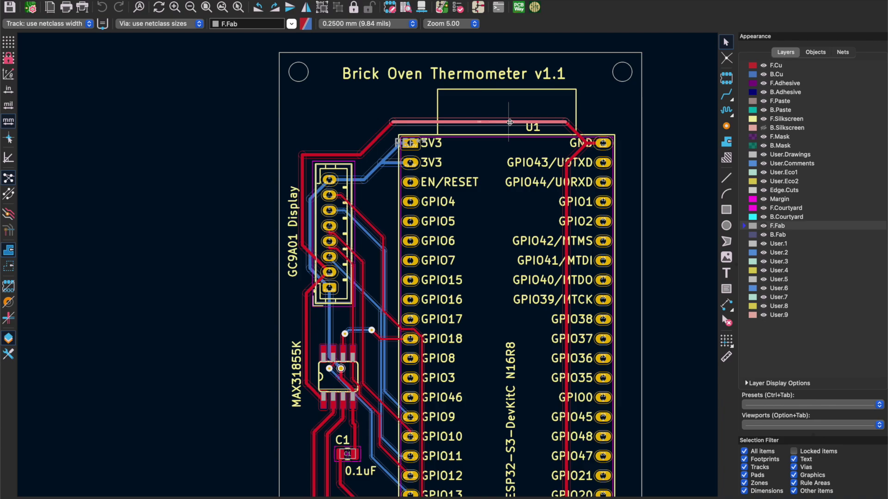
{"action": "key", "text": "alt+3"}
Step: Orbit the 3D board through perspective, edge, top-down and steep views, zooming in on MAX31855K and C1
{"action": "left_click_drag", "start_coordinate": [276, 351], "coordinate": [603, 286]}
{"action": "left_click_drag", "start_coordinate": [695, 247], "coordinate": [805, 296]}
{"action": "left_click_drag", "start_coordinate": [387, 492], "coordinate": [671, 327]}
{"action": "left_click_drag", "start_coordinate": [226, 419], "coordinate": [360, 326]}
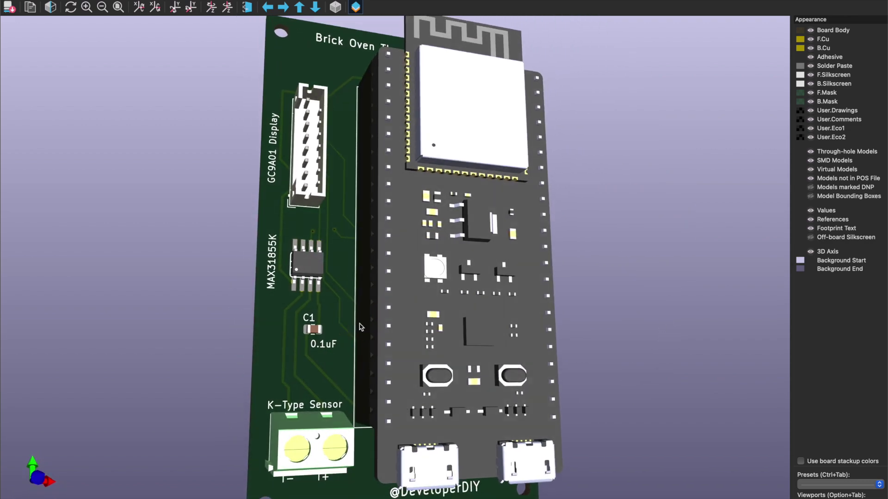
{"action": "left_click_drag", "start_coordinate": [226, 388], "coordinate": [403, 352]}
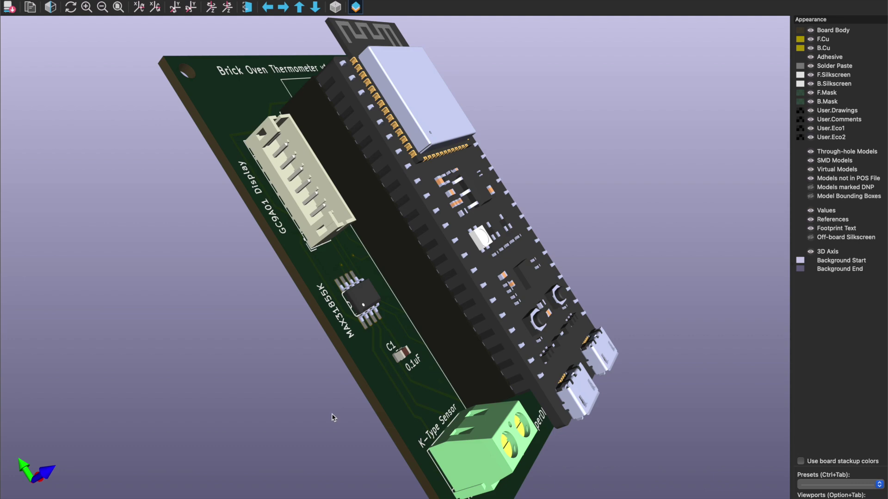
{"action": "scroll", "coordinate": [333, 418], "scroll_direction": "up", "scroll_amount": 5}
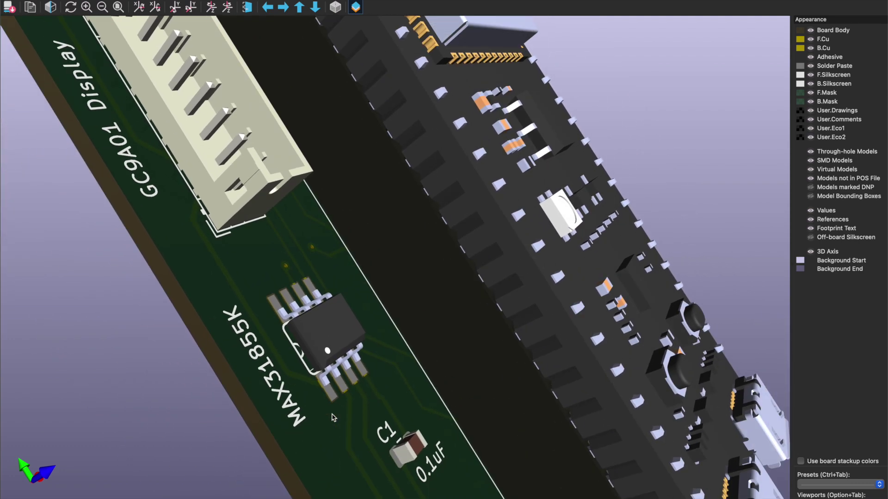
{"action": "scroll", "coordinate": [333, 418], "scroll_direction": "down", "scroll_amount": 8}
{"action": "left_click_drag", "start_coordinate": [324, 418], "coordinate": [291, 420]}
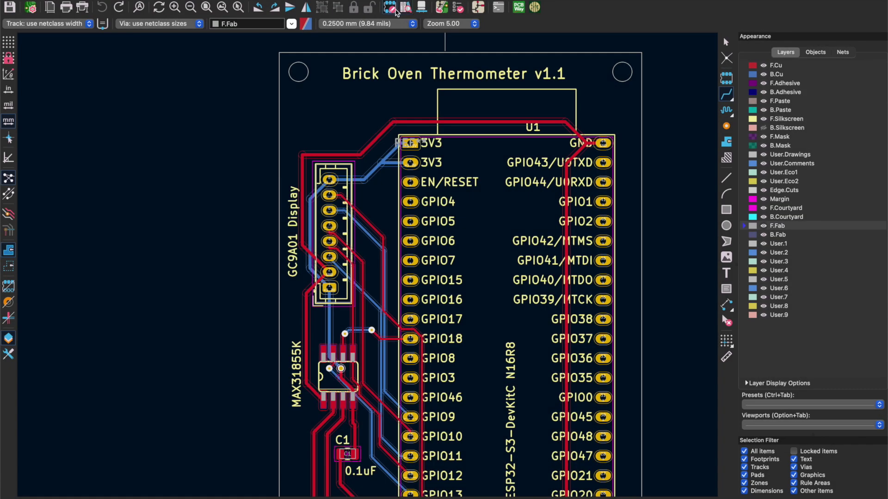
Step: Reopen the 3D Viewer and rotate the board into a tilted perspective
{"action": "left_click", "coordinate": [422, 7]}
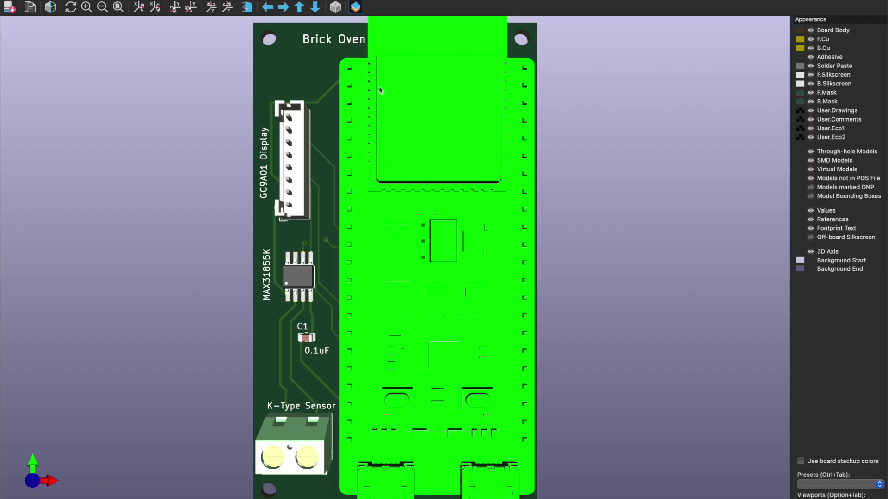
{"action": "left_click_drag", "start_coordinate": [285, 342], "coordinate": [511, 283]}
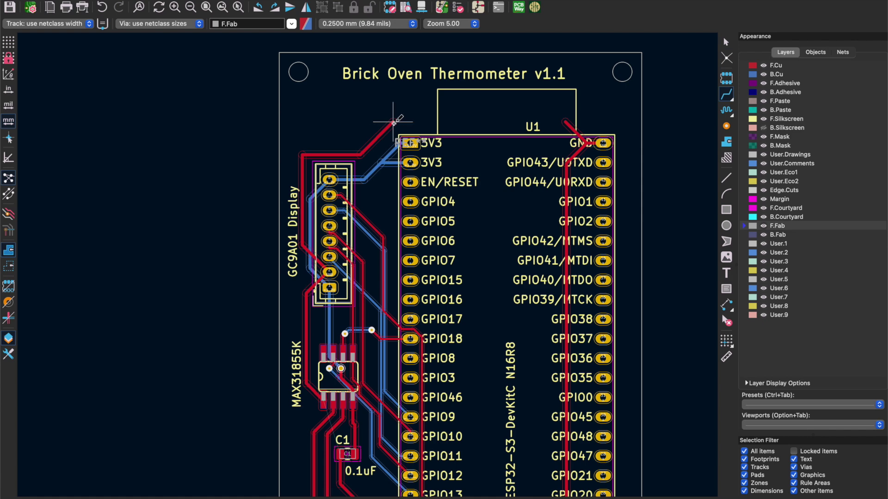
Step: Route a new GND track from the loose end above U1 to its GND pin, verifying with undo/redo
{"action": "left_click", "coordinate": [394, 121]}
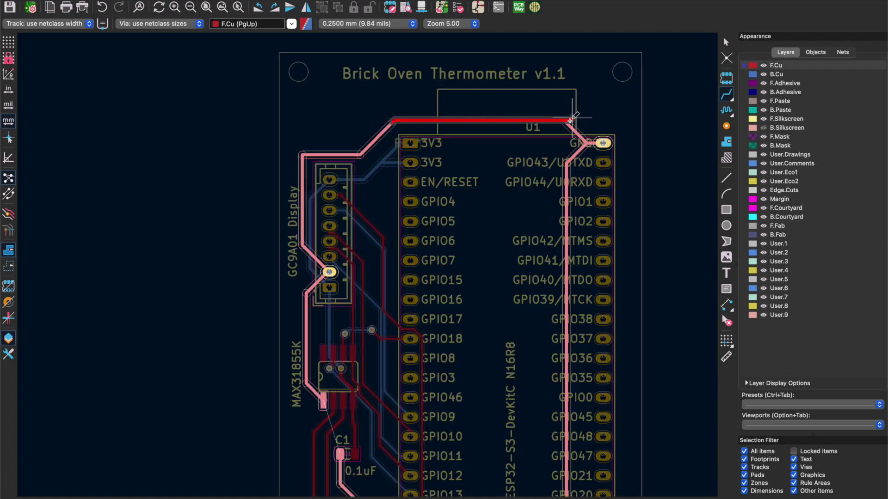
{"action": "key", "text": "Escape"}
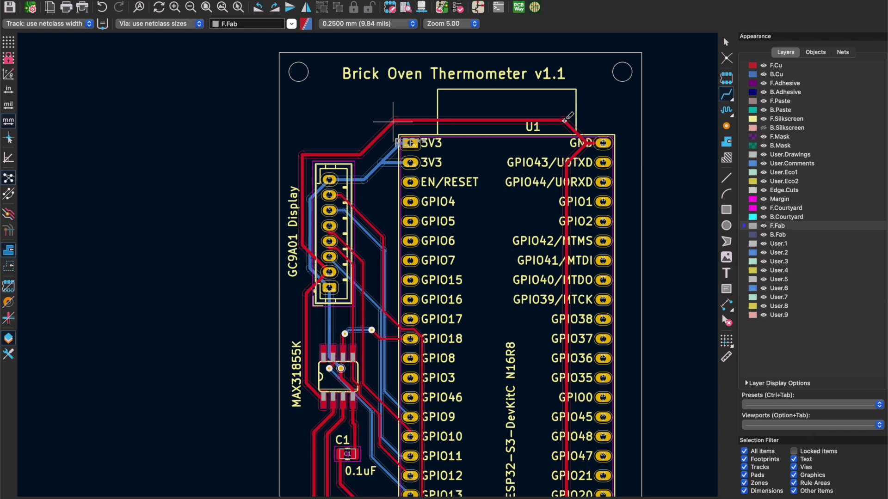
{"action": "key", "text": "ctrl+z"}
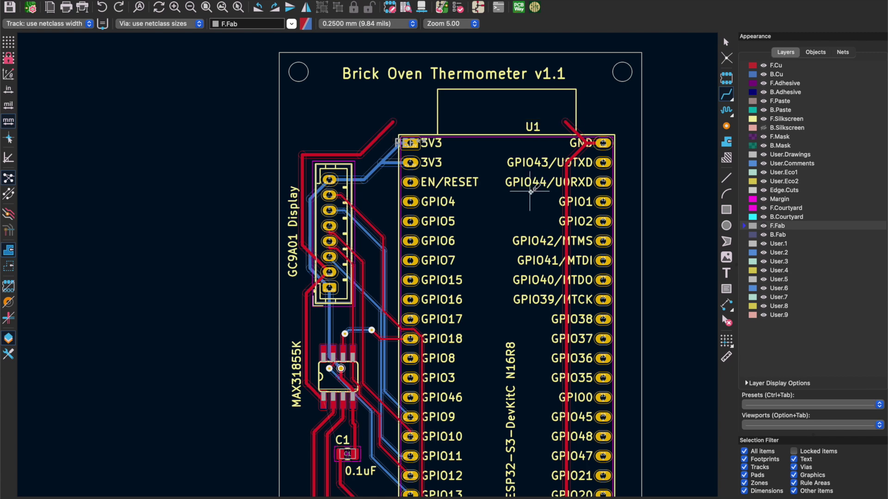
{"action": "key", "text": "ctrl+z"}
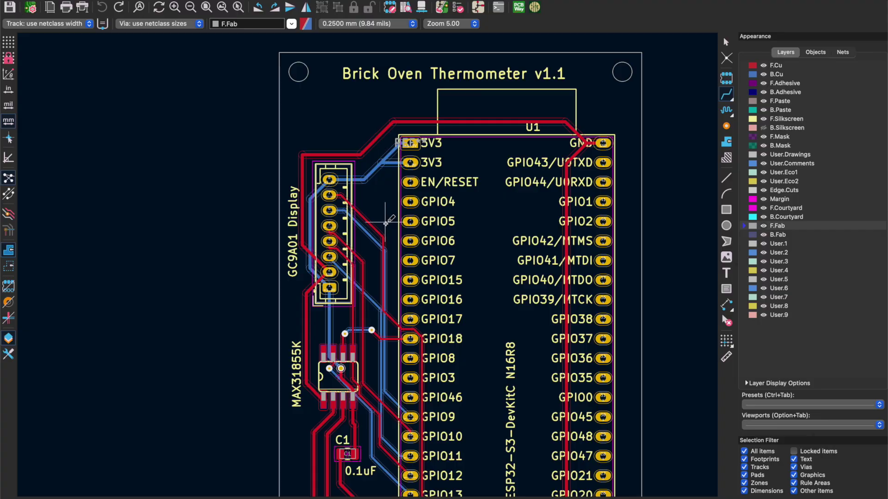